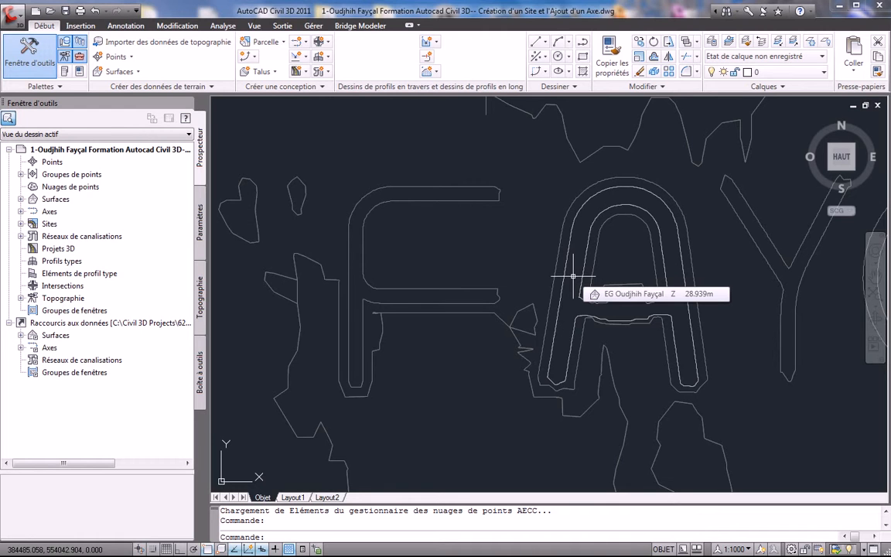
# - Examine the lettered terrain surface in plan and the collections stored under Site 1, including its axes
pyautogui.scroll(-4, 573, 275)
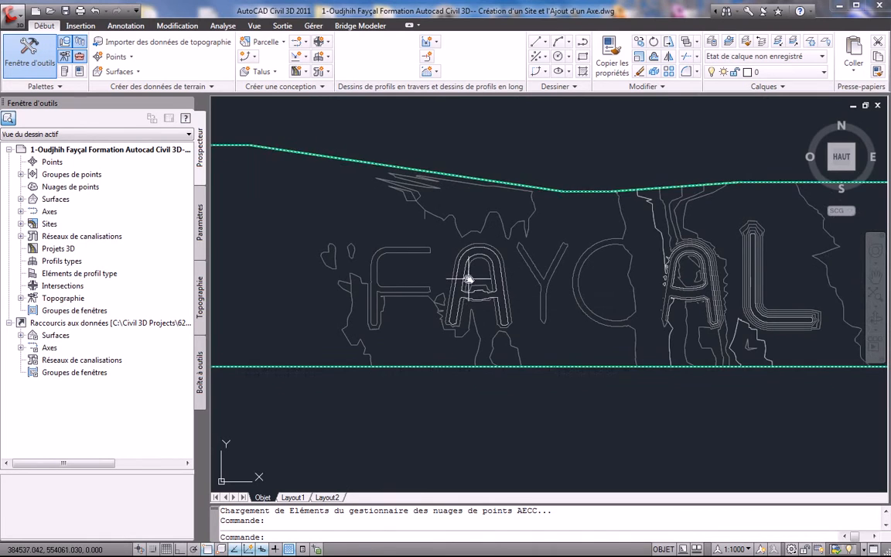
pyautogui.scroll(3, 455, 280)
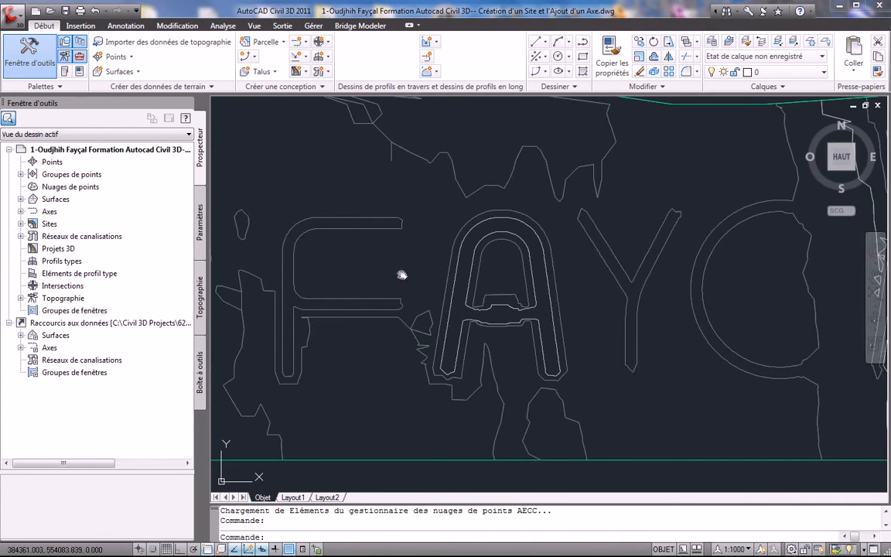
pyautogui.moveTo(403, 274); pyautogui.dragTo(397, 274, button='middle')
pyautogui.moveTo(397, 274)
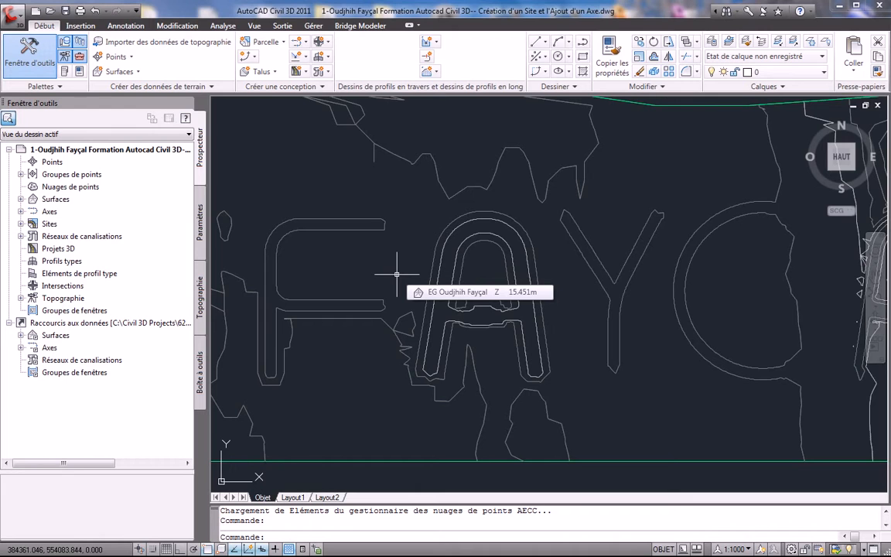
pyautogui.click(397, 274)
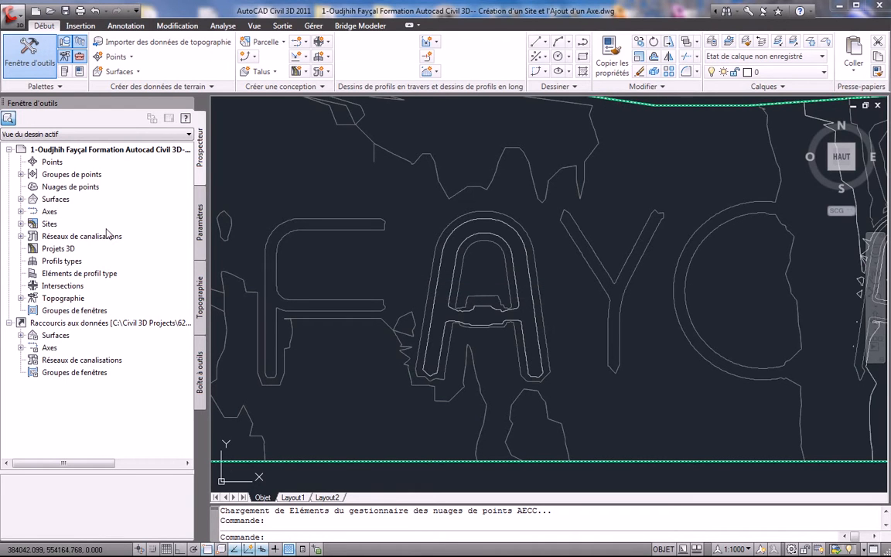
pyautogui.click(21, 223)
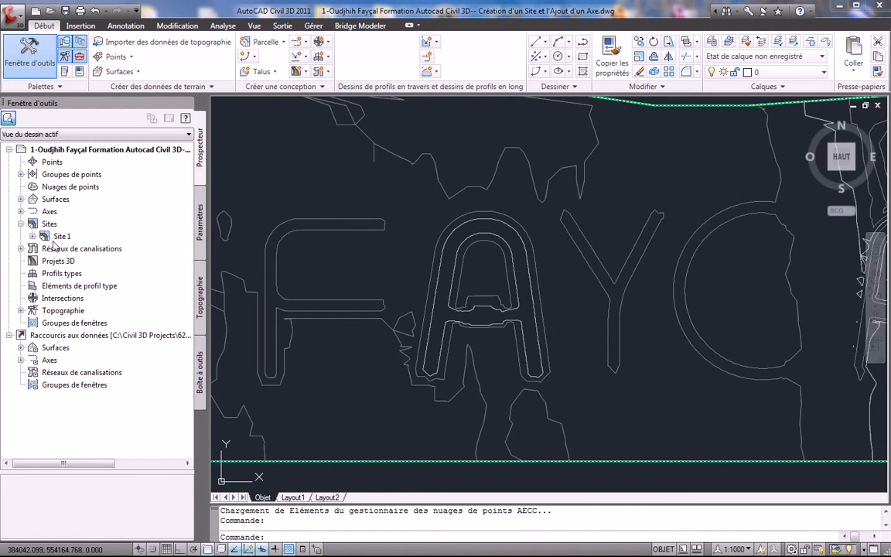
pyautogui.click(34, 236)
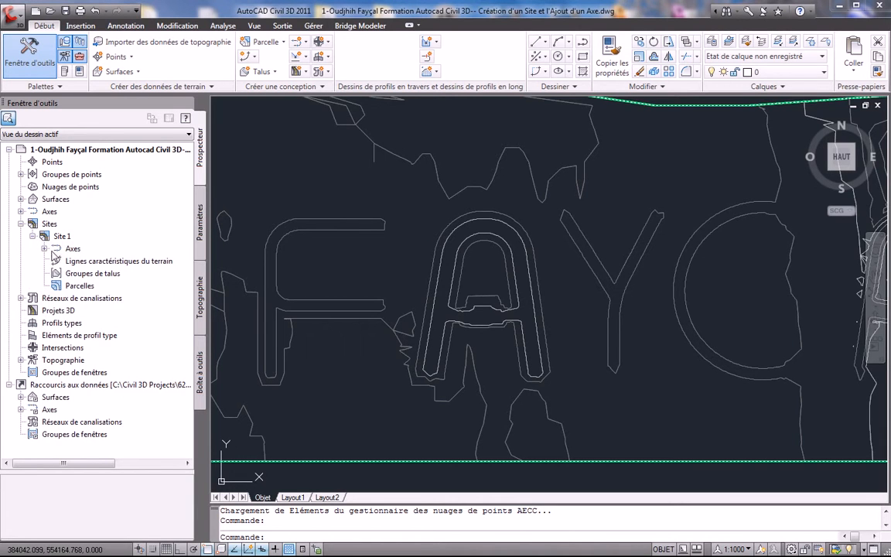
pyautogui.click(45, 248)
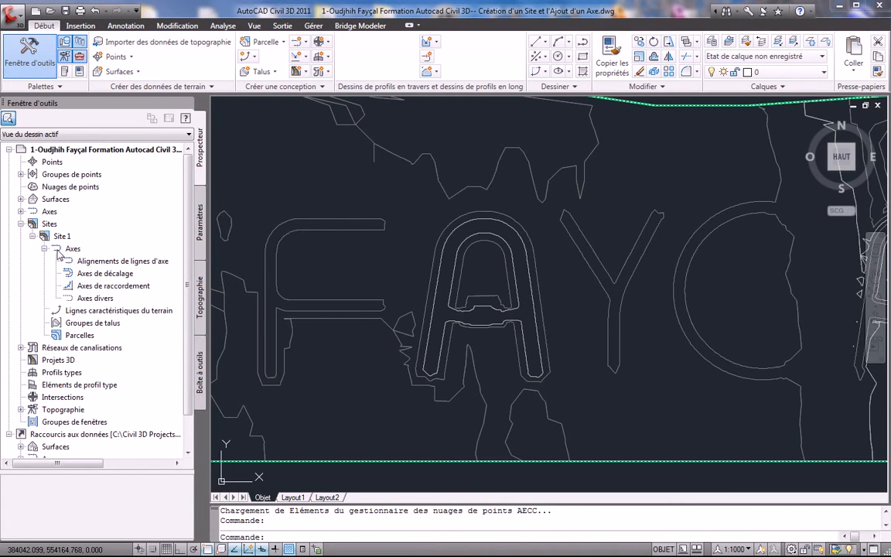
pyautogui.click(34, 236)
# - Create a new site named "Site" followed by the author's full name, and review its 3D geometry and numbering properties
pyautogui.rightClick(50, 224)
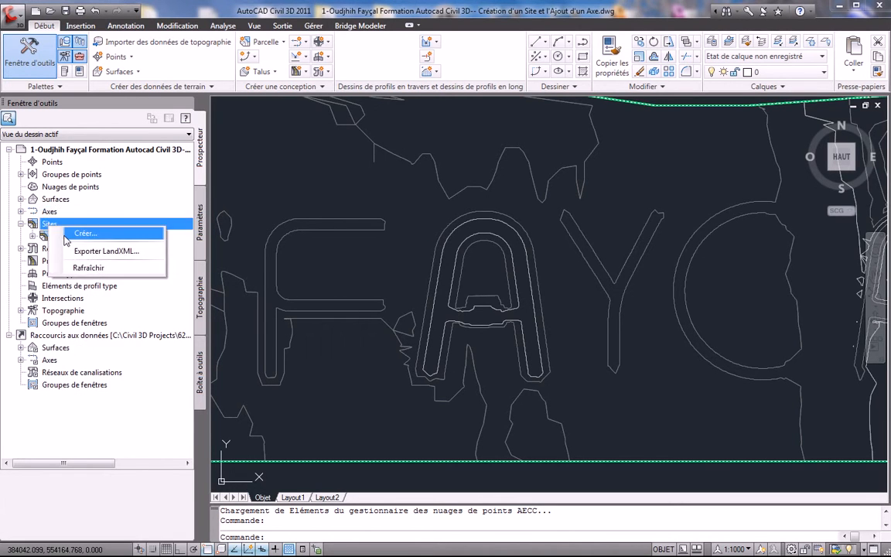
pyautogui.click(78, 233)
pyautogui.write('Oudjhih Fayçal')
pyautogui.click(260, 178)
pyautogui.write('Site')
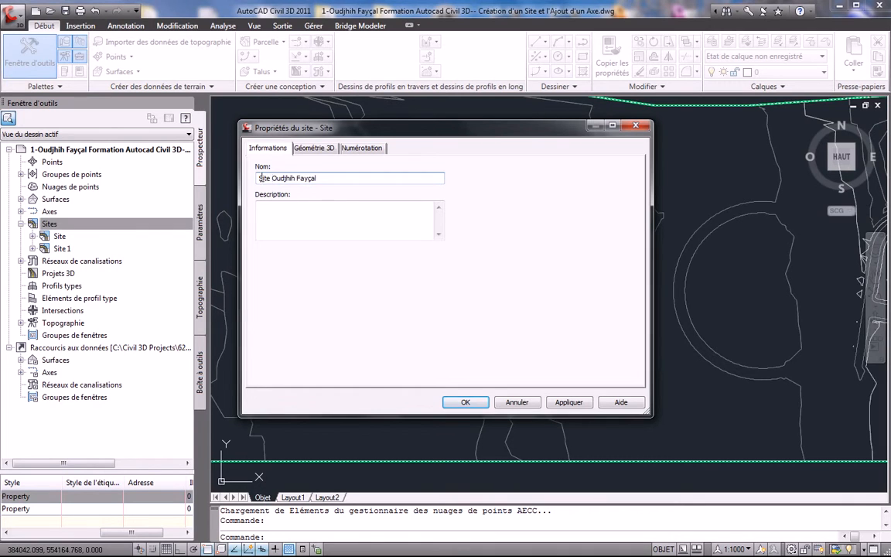
pyautogui.click(315, 148)
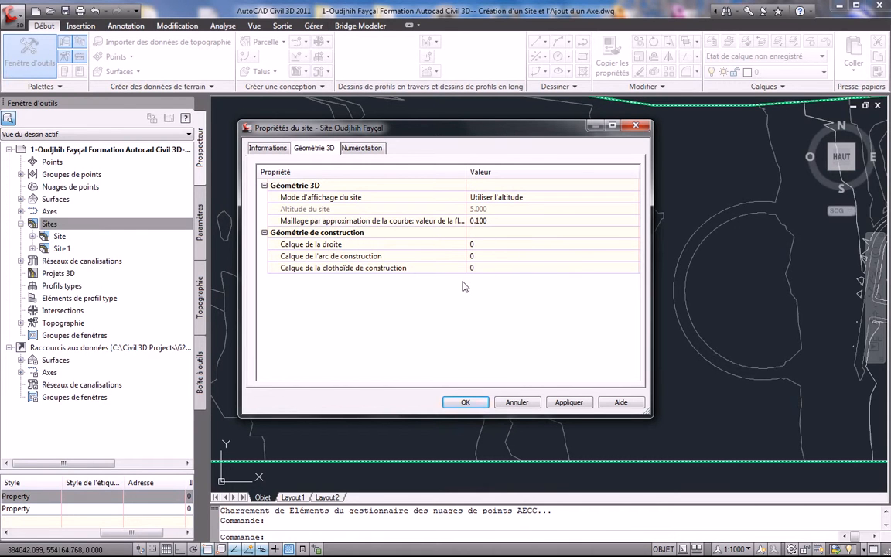
pyautogui.click(361, 149)
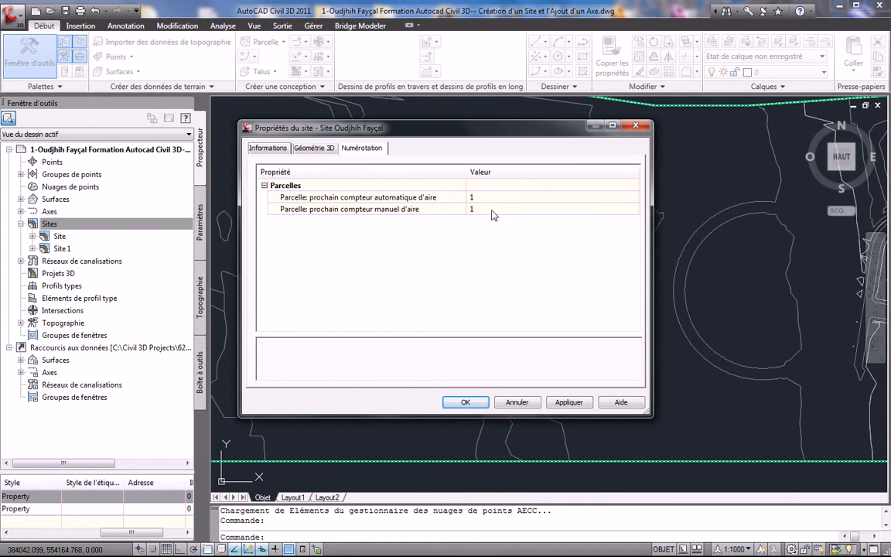
pyautogui.click(464, 402)
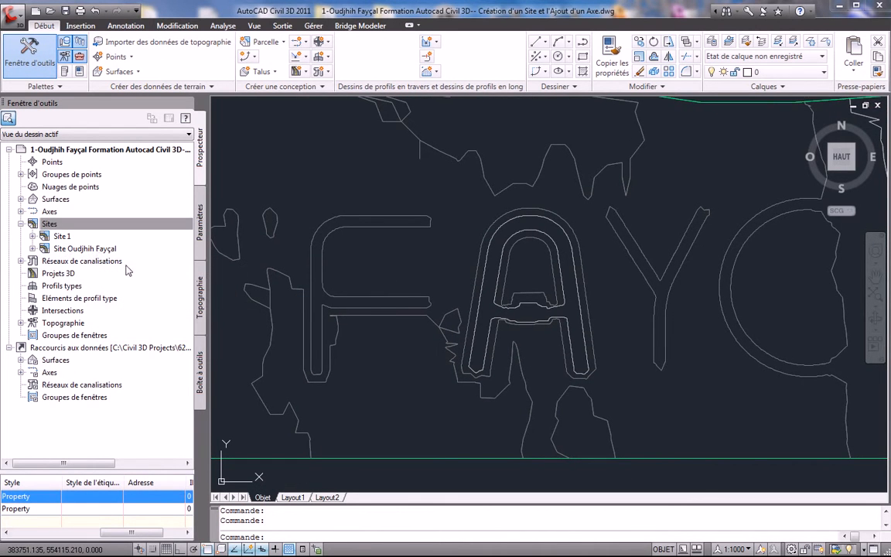
# - Draw a rectangle between the two arms of the letter F, keeping layer 0 current
pyautogui.click(773, 72)
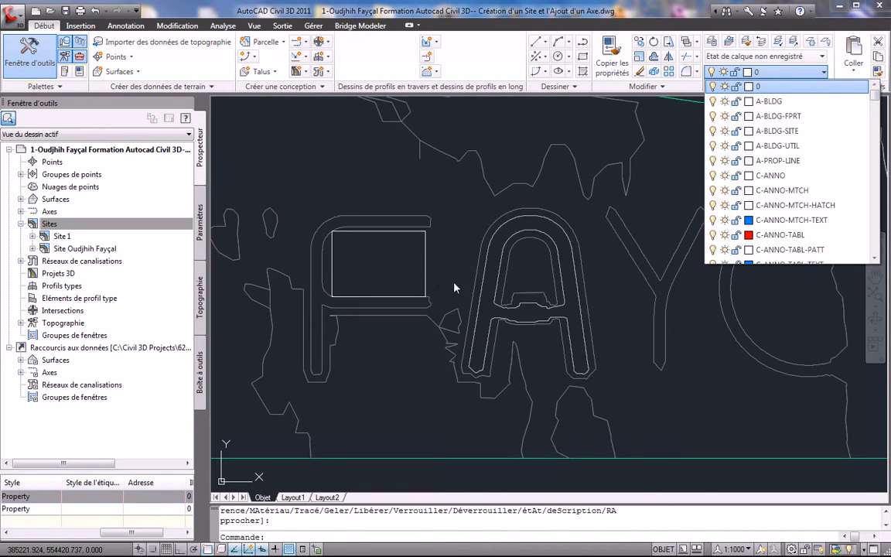
pyautogui.click(393, 256)
pyautogui.press('Escape')
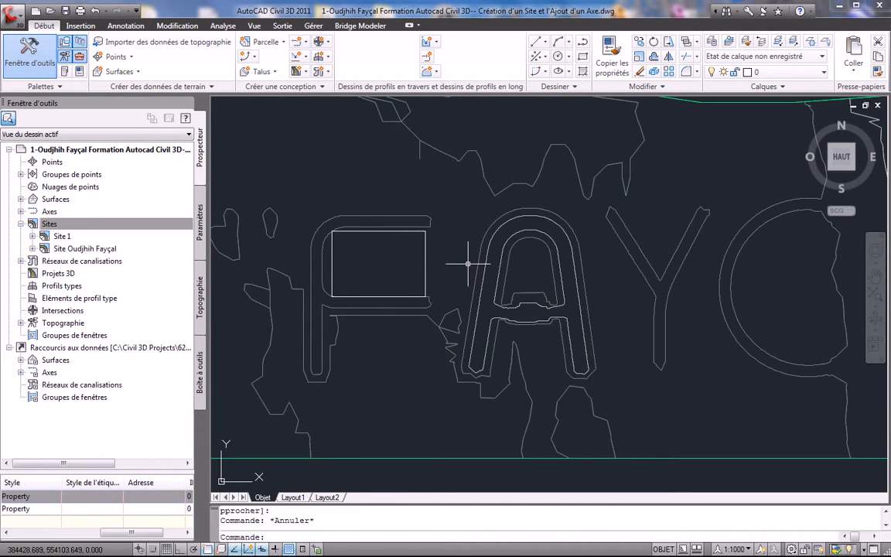
# - Convert the rectangle inside the letter F into a Property-style parcel in the new author-named site, erasing the existing entity
pyautogui.scroll(2, 451, 267)
pyautogui.moveTo(453, 267); pyautogui.dragTo(522, 267, button='middle')
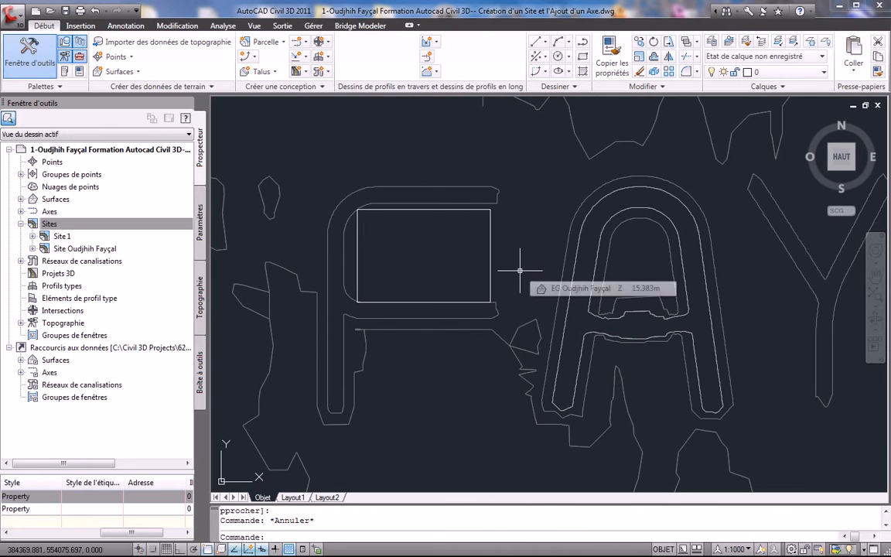
pyautogui.click(263, 42)
pyautogui.click(301, 91)
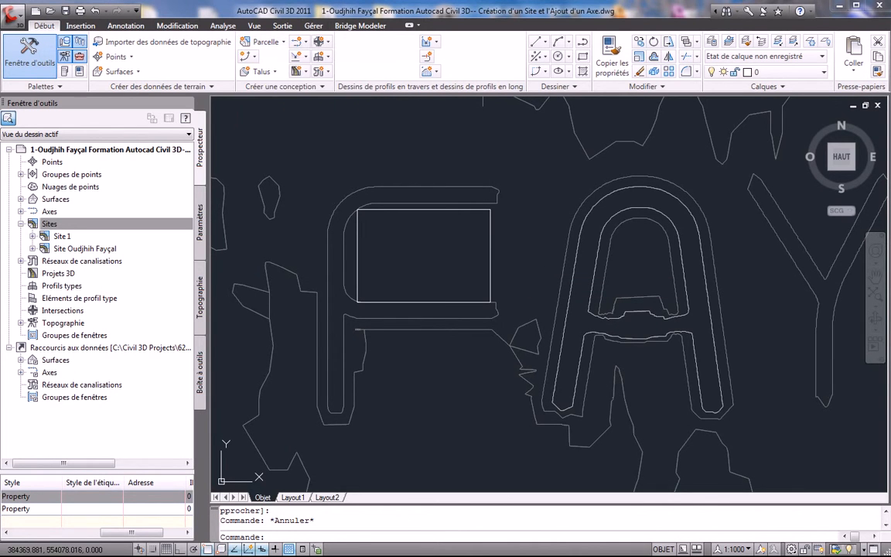
pyautogui.click(460, 209)
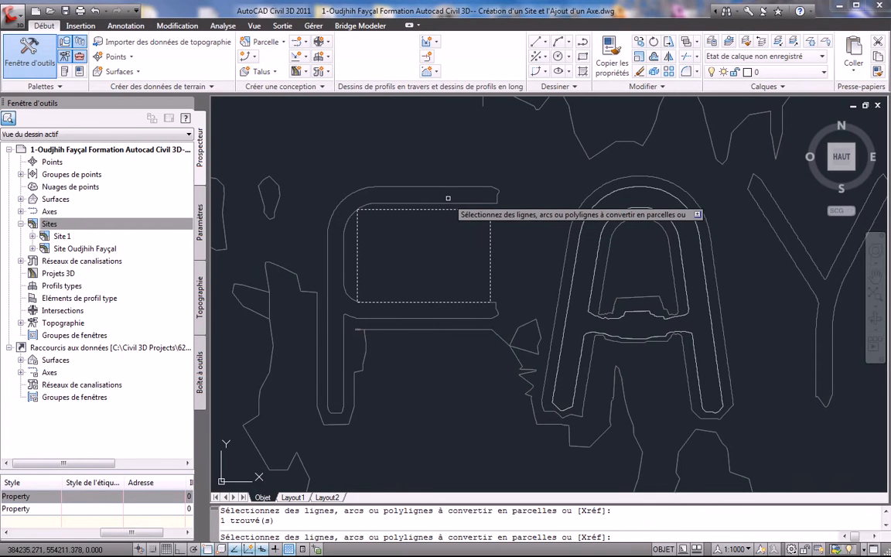
pyautogui.press('Return')
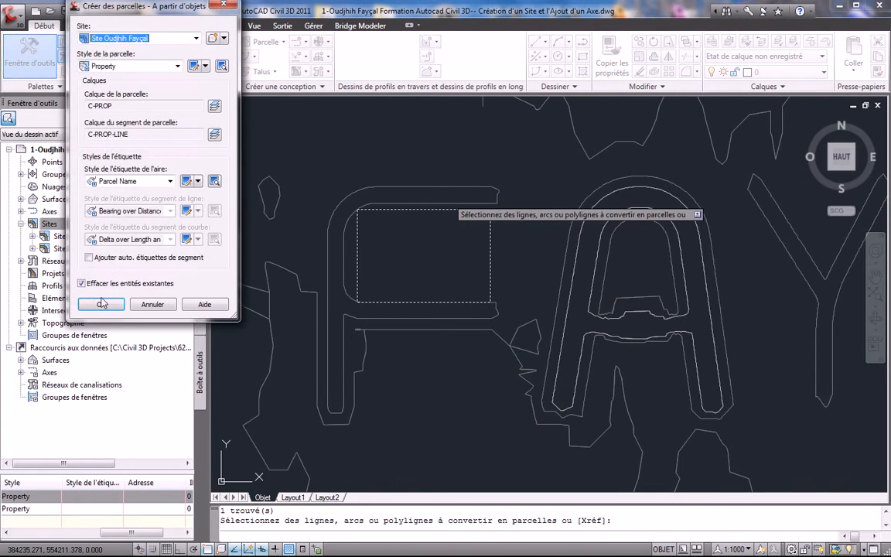
pyautogui.click(102, 303)
pyautogui.scroll(3, 464, 310)
pyautogui.moveTo(464, 297)
pyautogui.mouseDown(button='middle')
pyautogui.moveTo(508, 301)
pyautogui.moveTo(491, 339)
pyautogui.mouseUp(button='middle')
pyautogui.press('Escape')
pyautogui.press('Escape')
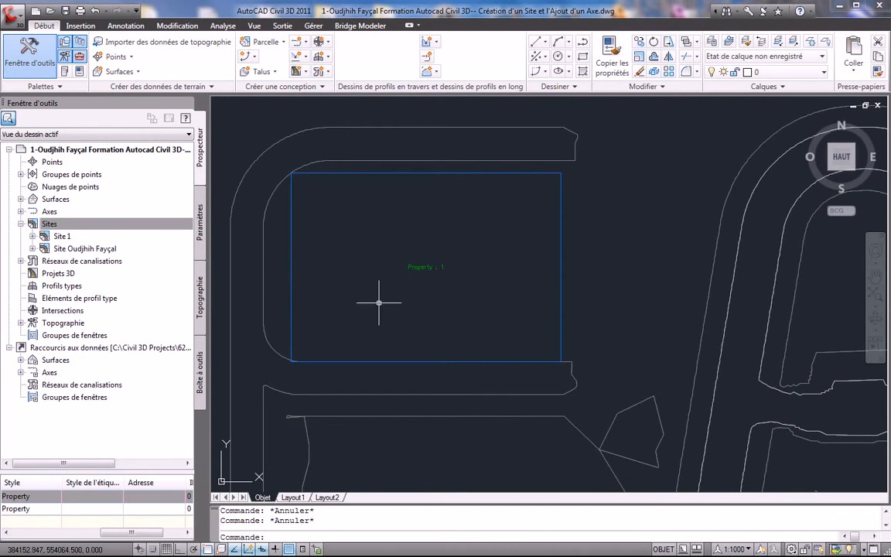
# - Begin a centreline alignment by layout, named "Alignment - " plus the author's full name, with no site and a different label set
pyautogui.moveTo(479, 279)
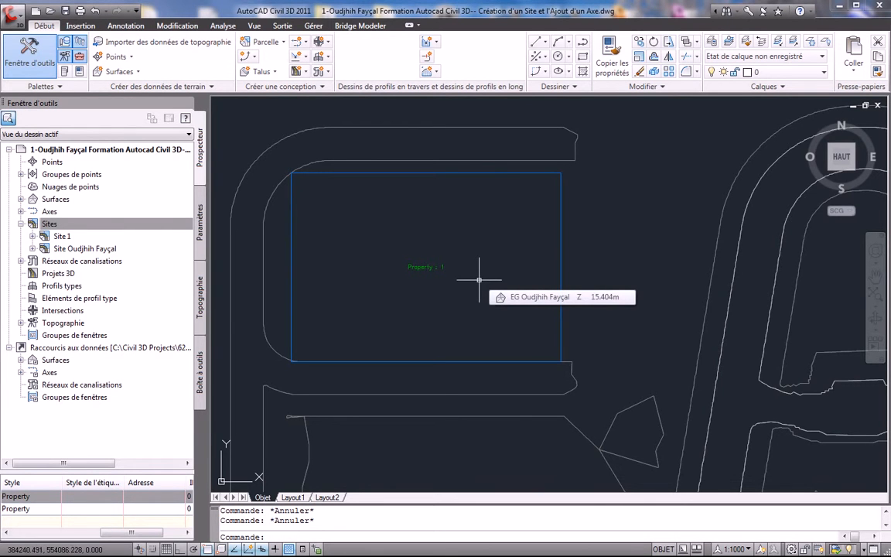
pyautogui.scroll(-4, 428, 234)
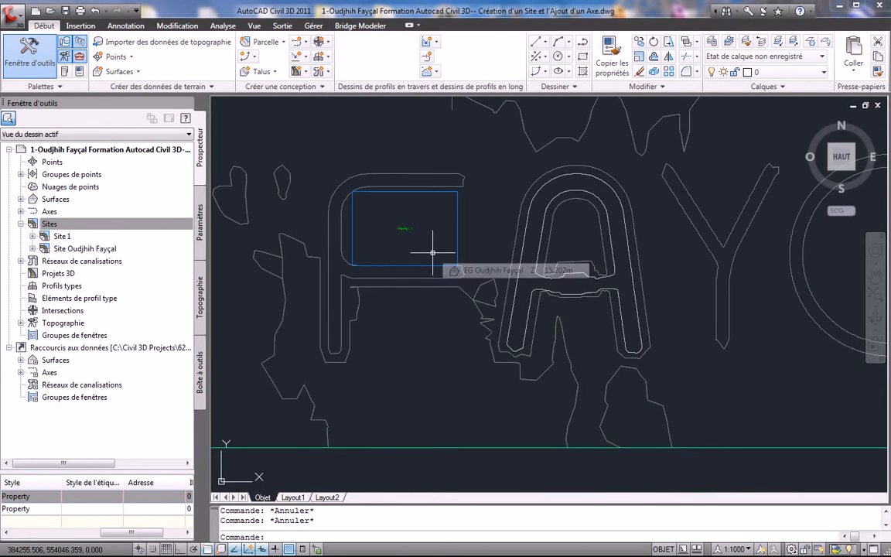
pyautogui.scroll(2, 433, 248)
pyautogui.moveTo(434, 248); pyautogui.dragTo(546, 277, button='middle')
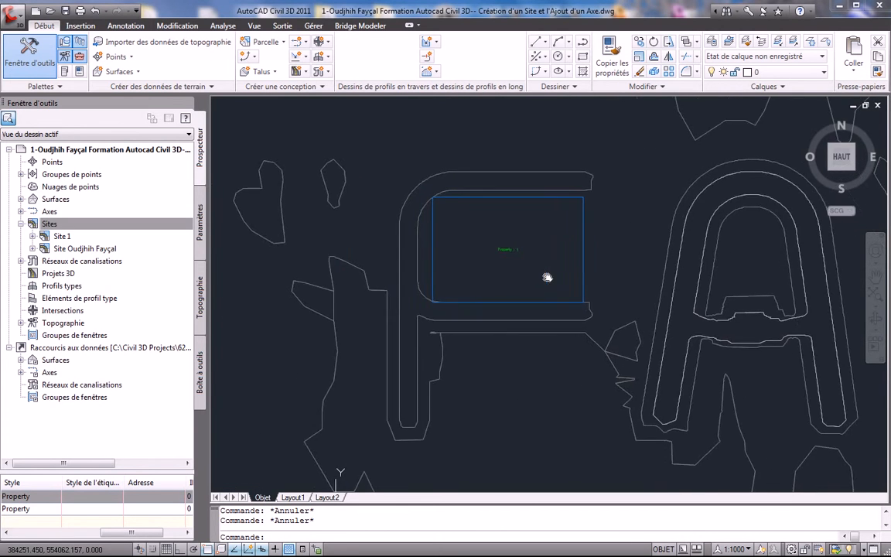
pyautogui.scroll(2, 549, 281)
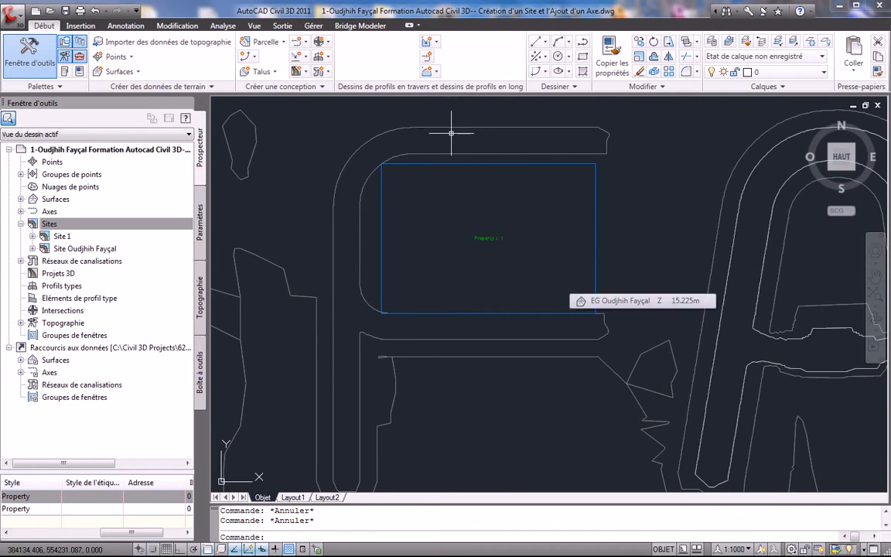
pyautogui.click(300, 42)
pyautogui.click(302, 62)
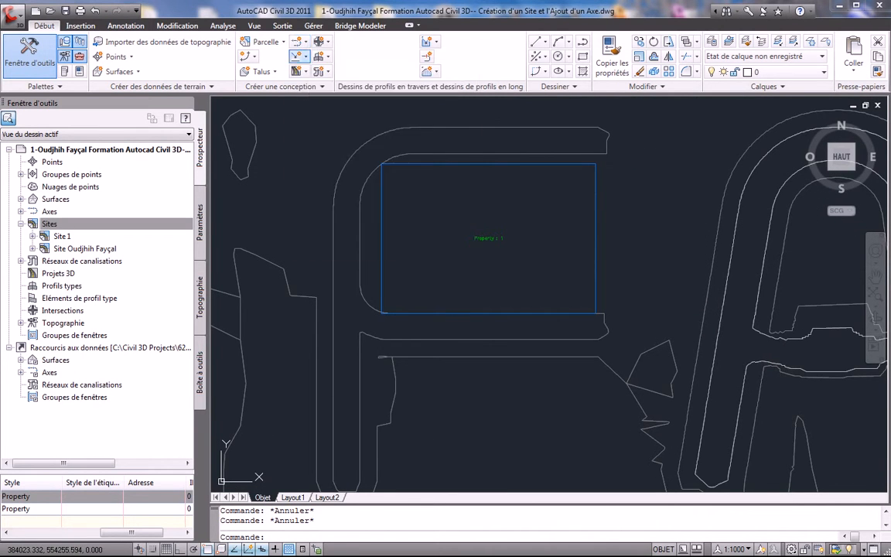
pyautogui.moveTo(475, 111); pyautogui.dragTo(380, 110)
pyautogui.write('Oudjhih Fayçal')
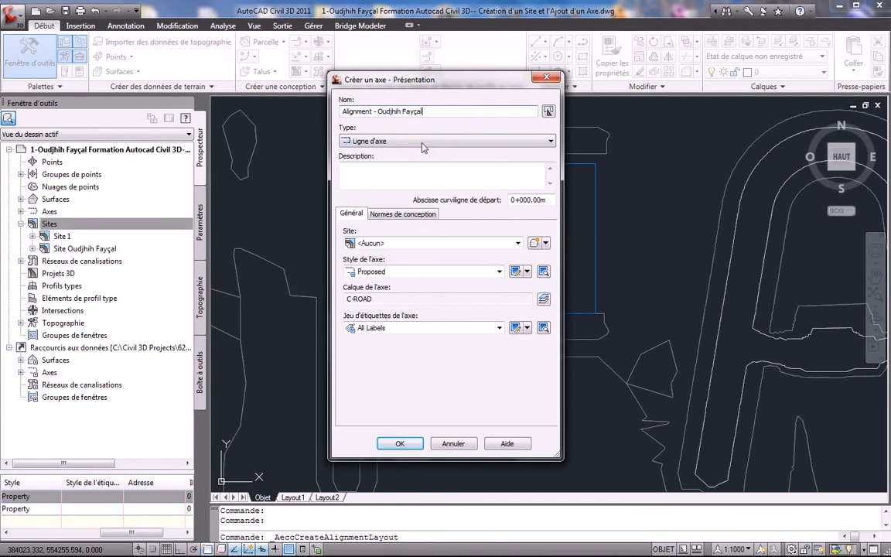
pyautogui.click(418, 328)
pyautogui.click(410, 340)
pyautogui.click(399, 443)
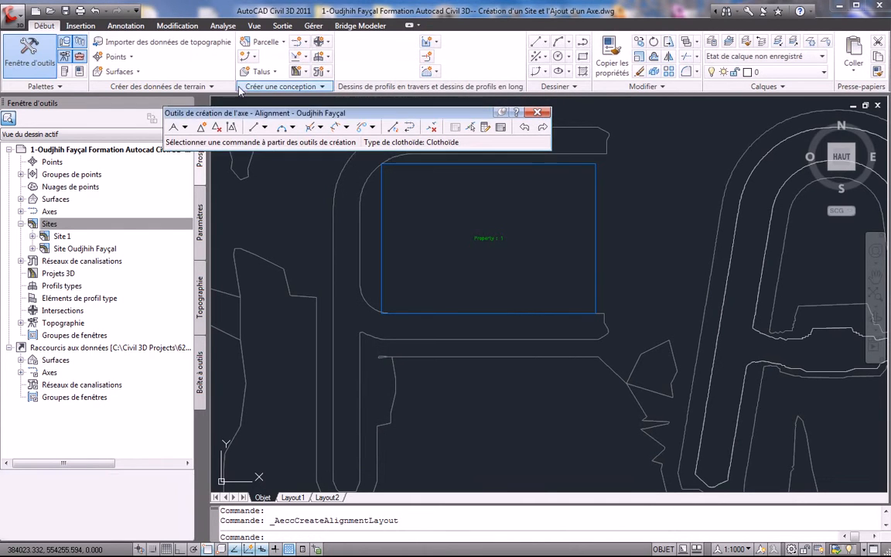
# - Draw a fixed two-point alignment line between the midpoints of the parcel's left and right edges, and close the layout tools
pyautogui.click(259, 132)
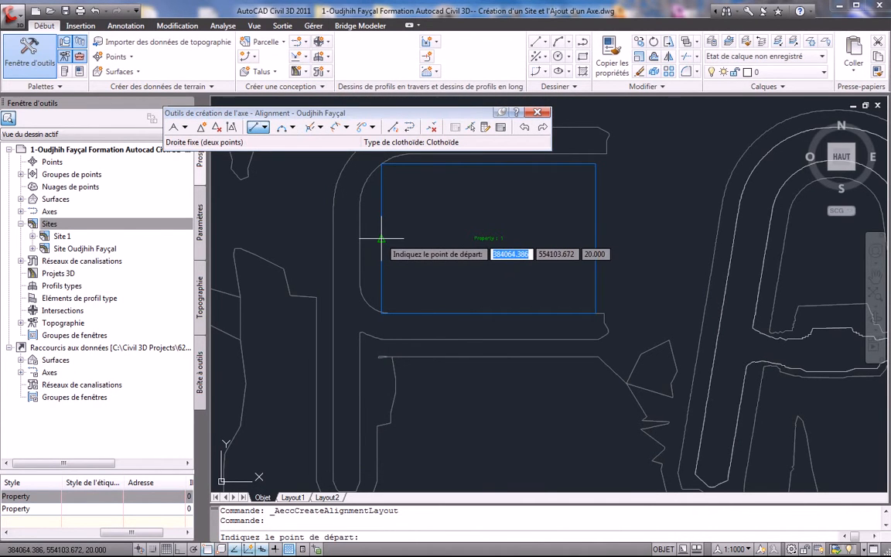
pyautogui.click(381, 238)
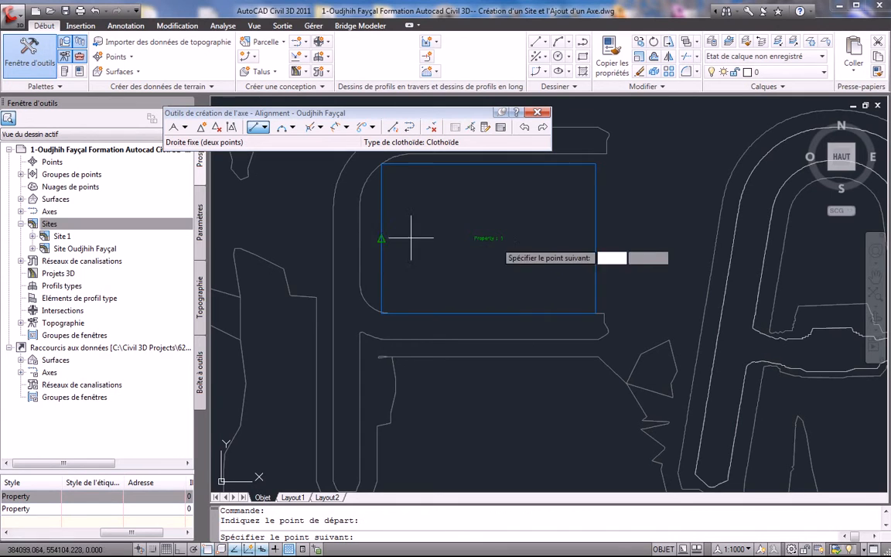
pyautogui.click(596, 238)
pyautogui.press('Return')
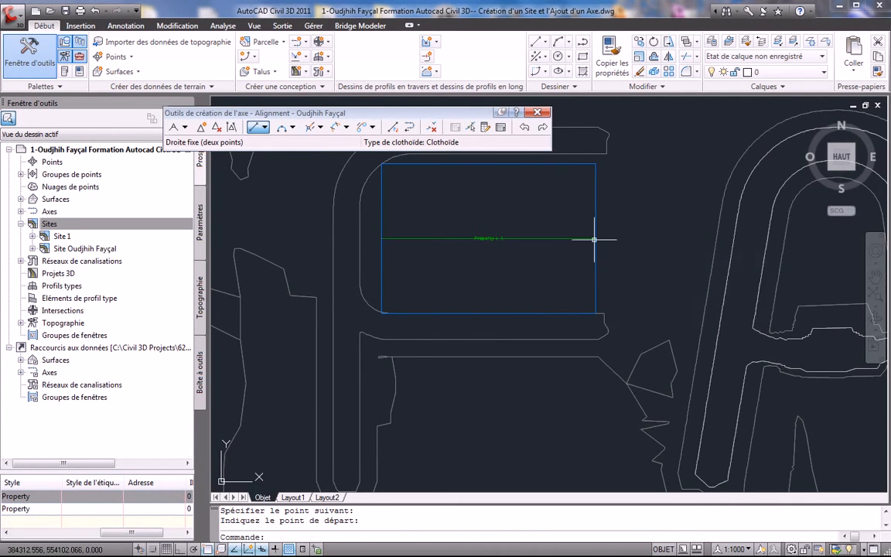
pyautogui.click(538, 113)
pyautogui.scroll(3, 465, 259)
pyautogui.moveTo(471, 238); pyautogui.dragTo(472, 261, button='middle')
pyautogui.moveTo(529, 234)
pyautogui.mouseDown(button='middle')
pyautogui.moveTo(484, 271)
pyautogui.moveTo(492, 271)
pyautogui.mouseUp(button='middle')
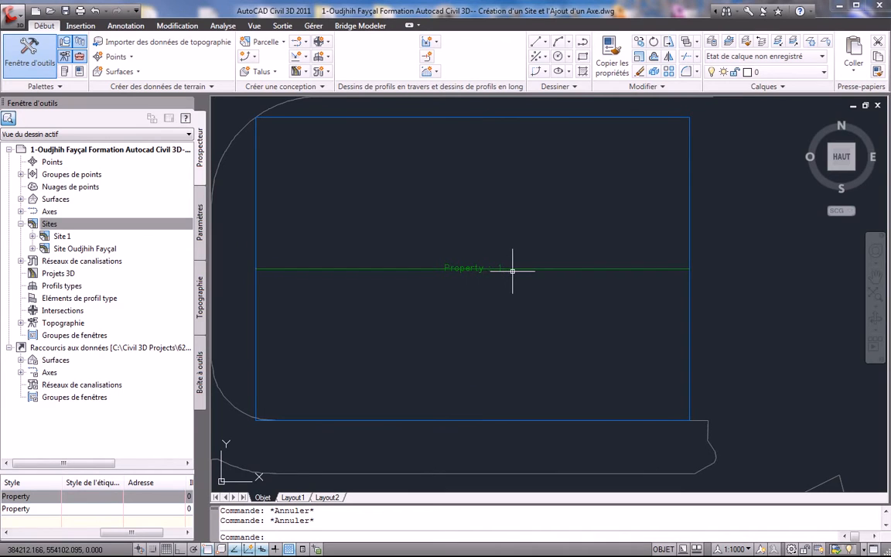
# - Delete Site 1 from the drawing's sites
pyautogui.rightClick(48, 236)
pyautogui.click(139, 265)
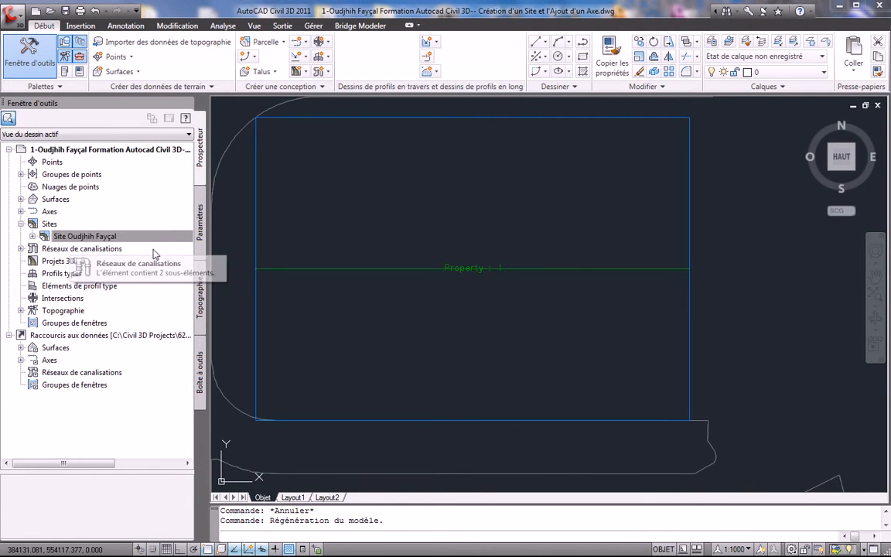
pyautogui.scroll(2, 380, 240)
pyautogui.scroll(-4, 332, 213)
pyautogui.moveTo(360, 224)
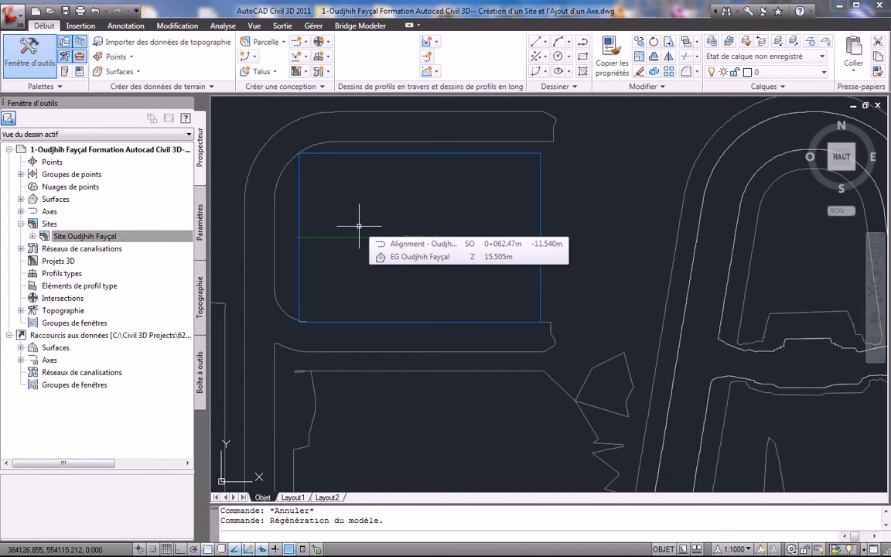
# - Expand the alignment collections of the drawing and of the author-named site to locate the centreline alignment and compare where alignments are stored
pyautogui.click(20, 212)
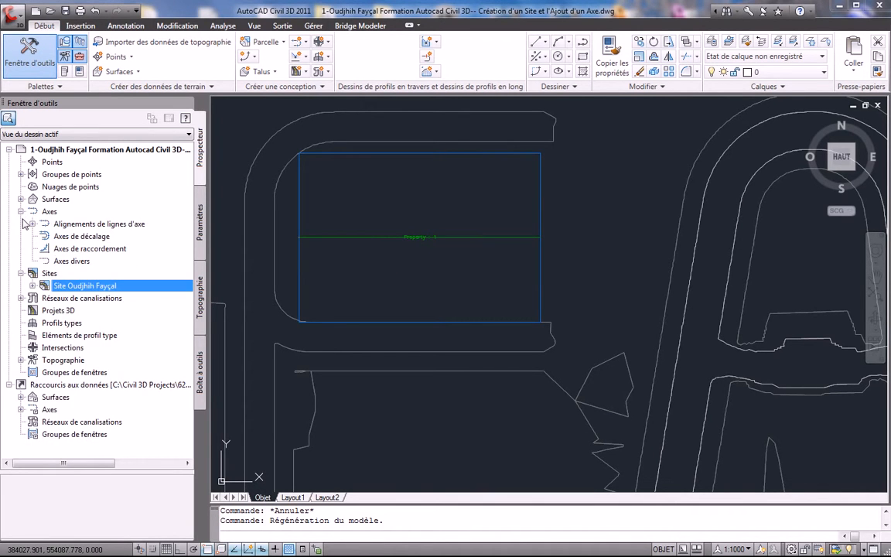
pyautogui.click(32, 286)
pyautogui.click(44, 298)
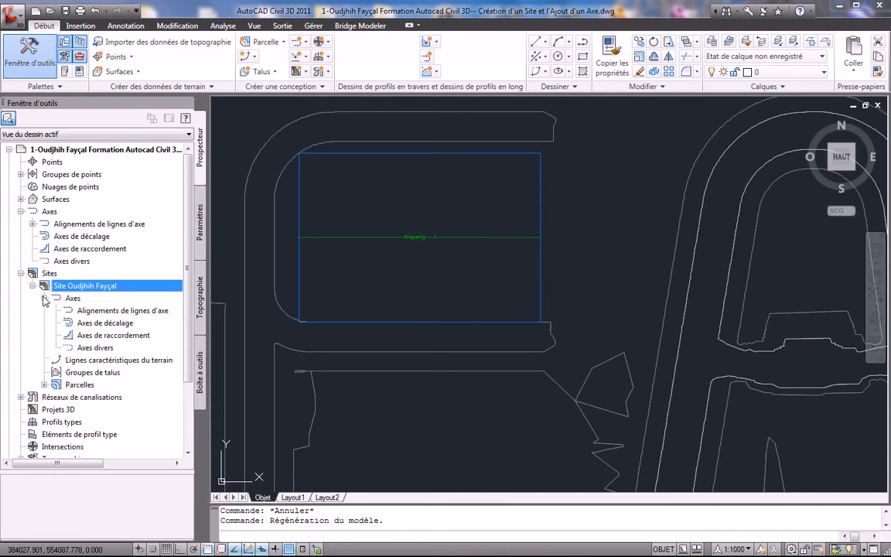
pyautogui.click(32, 223)
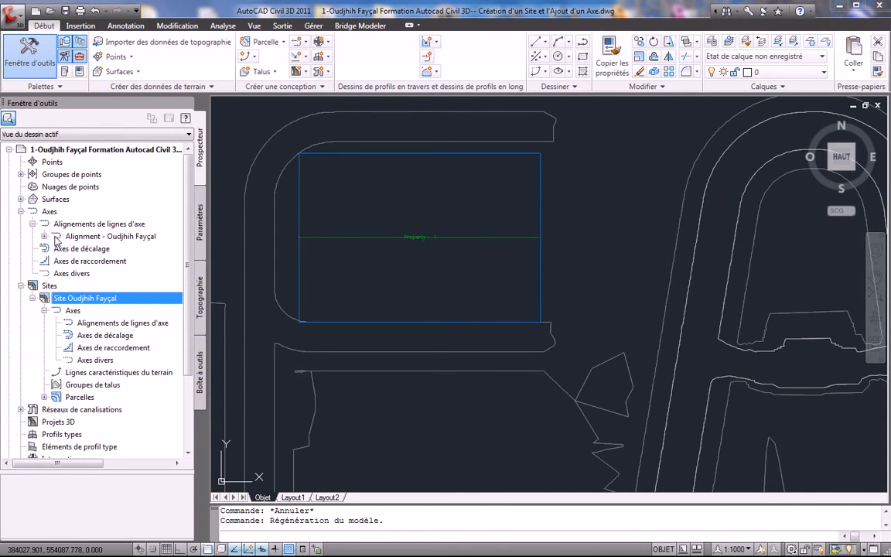
pyautogui.click(56, 236)
pyautogui.click(44, 236)
pyautogui.click(44, 236)
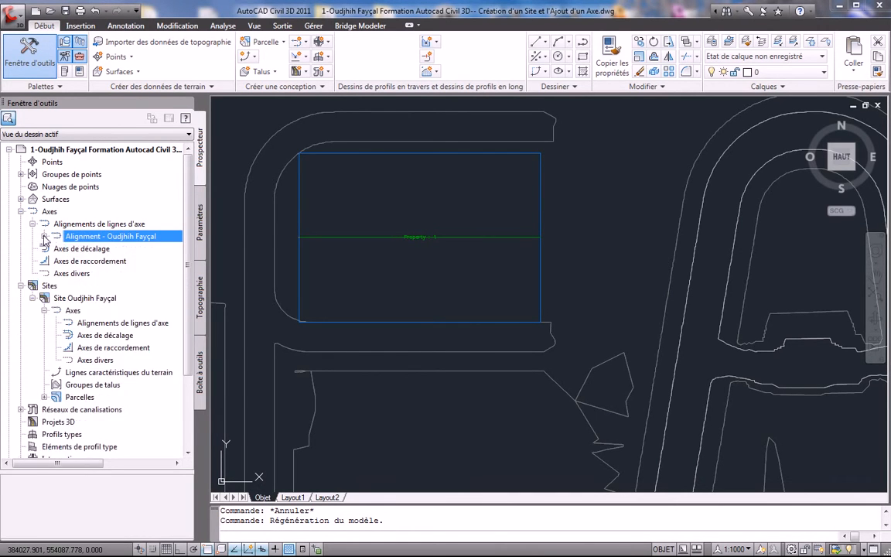
# - Move the existing centreline alignment into the author-named site
pyautogui.rightClick(99, 240)
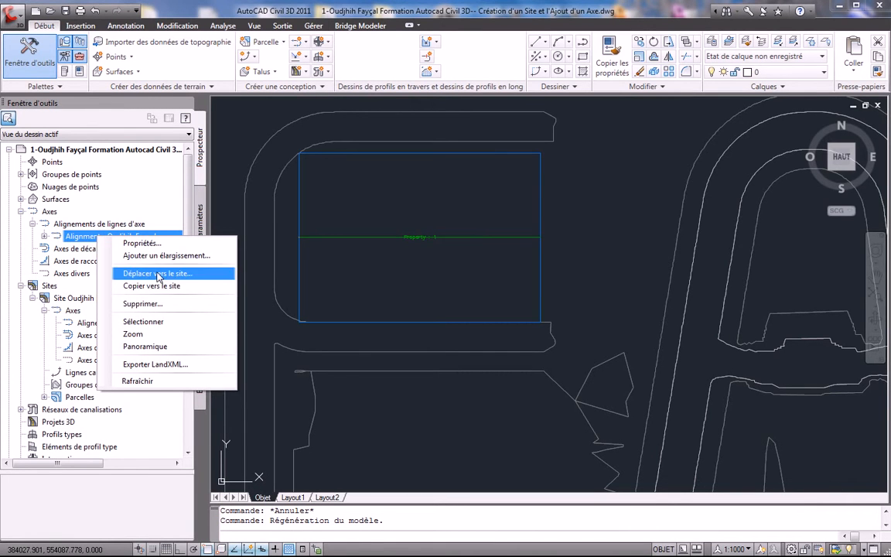
pyautogui.click(164, 273)
pyautogui.click(472, 158)
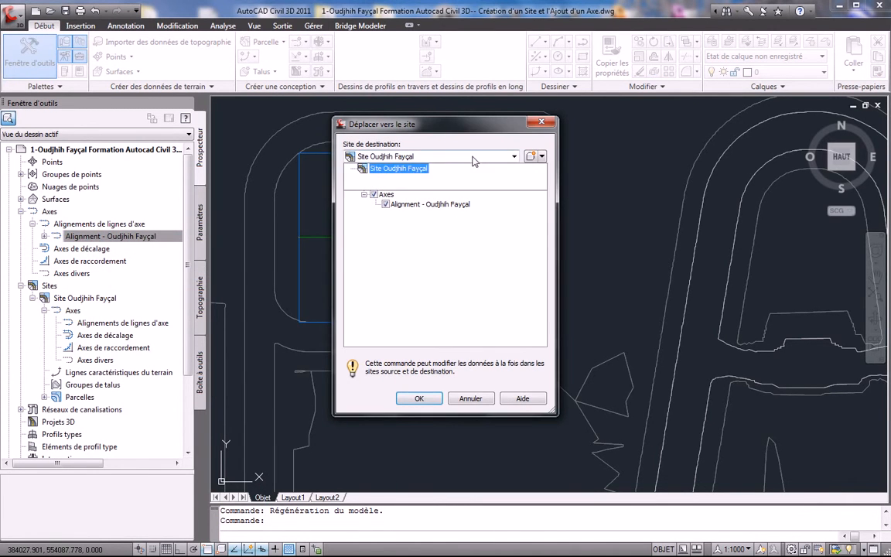
pyautogui.click(472, 158)
pyautogui.click(424, 402)
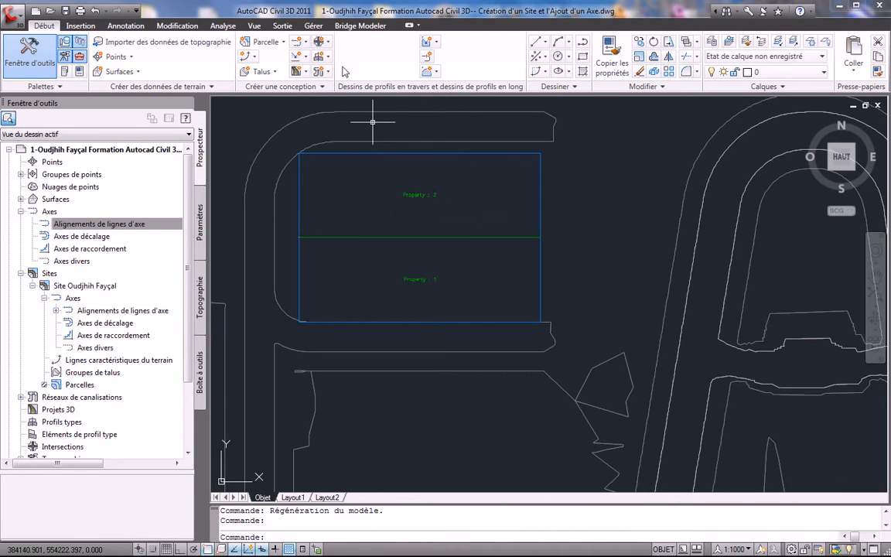
# - Begin a second centreline alignment by layout, assigned to the author-named site, with the Proposed style and the _No Labels set
pyautogui.click(300, 44)
pyautogui.click(344, 60)
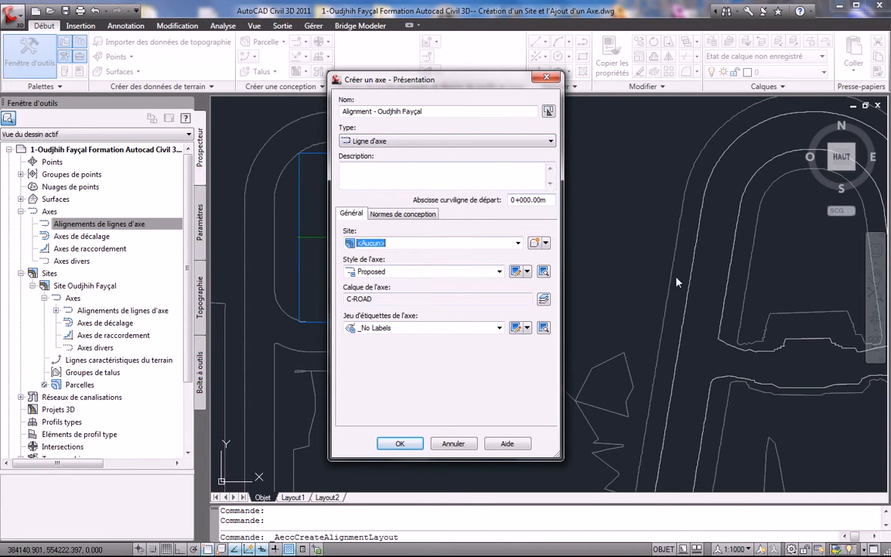
pyautogui.click(470, 244)
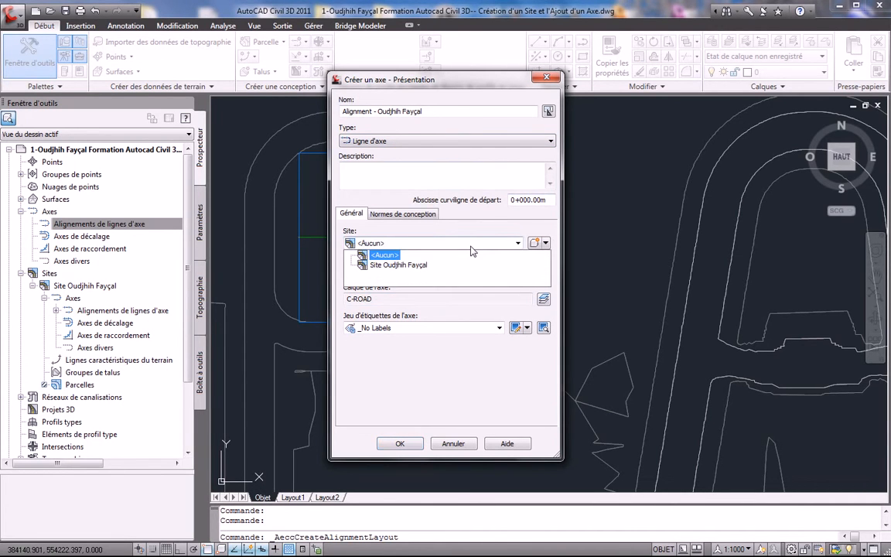
pyautogui.click(398, 264)
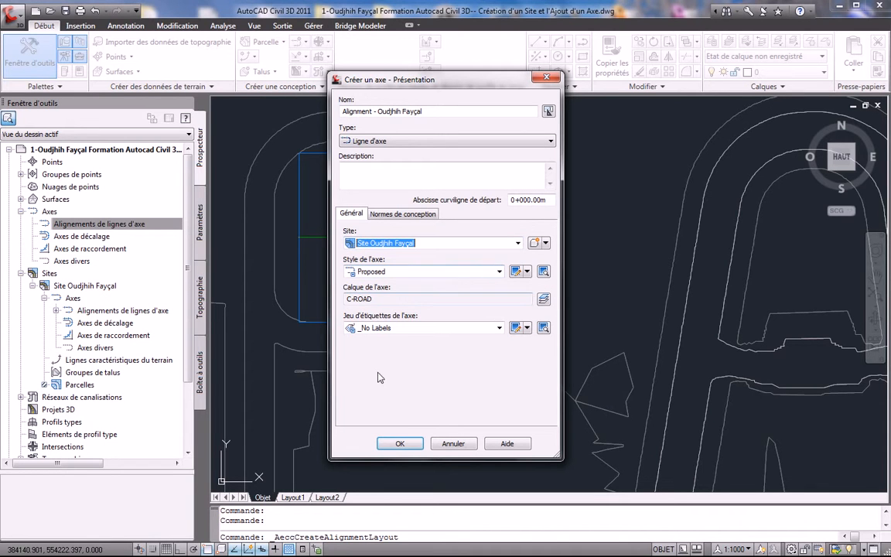
pyautogui.click(403, 446)
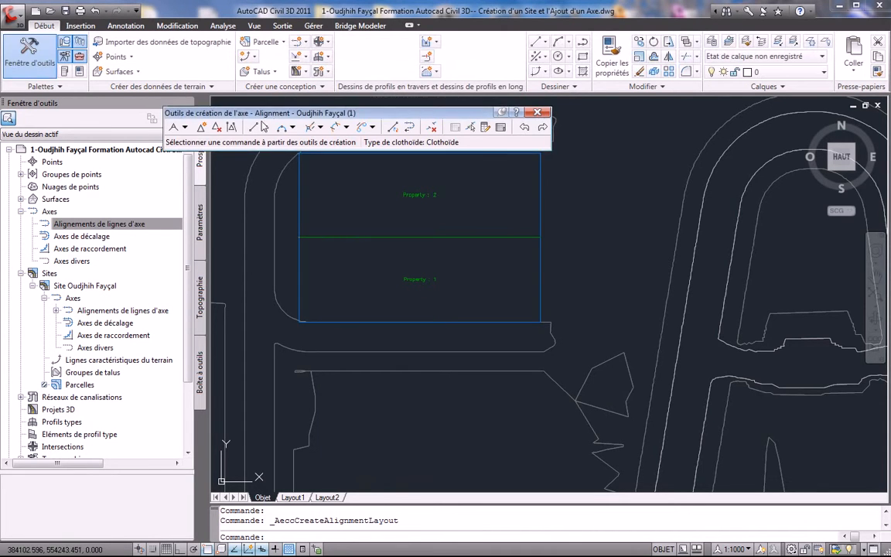
# - Draw a near-vertical fixed two-point alignment line about 174 m long from the parcel block's upper edge to its lower edge, and close the layout tools
pyautogui.scroll(3, 428, 292)
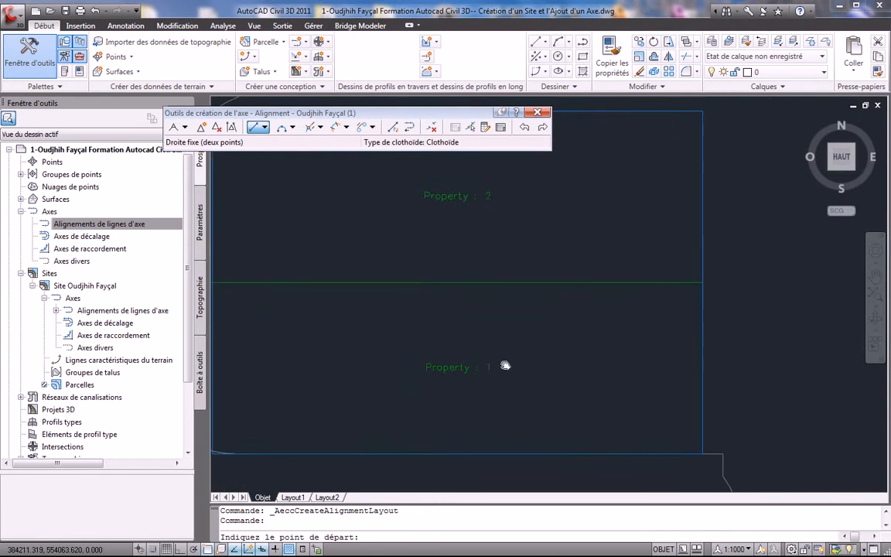
pyautogui.moveTo(465, 289); pyautogui.dragTo(487, 328, button='middle')
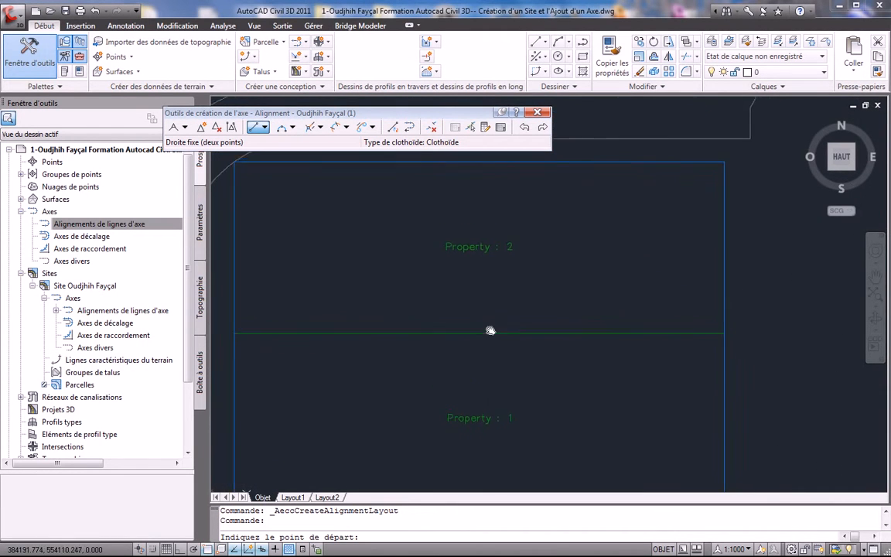
pyautogui.click(457, 167)
pyautogui.moveTo(457, 299); pyautogui.dragTo(458, 210, button='middle')
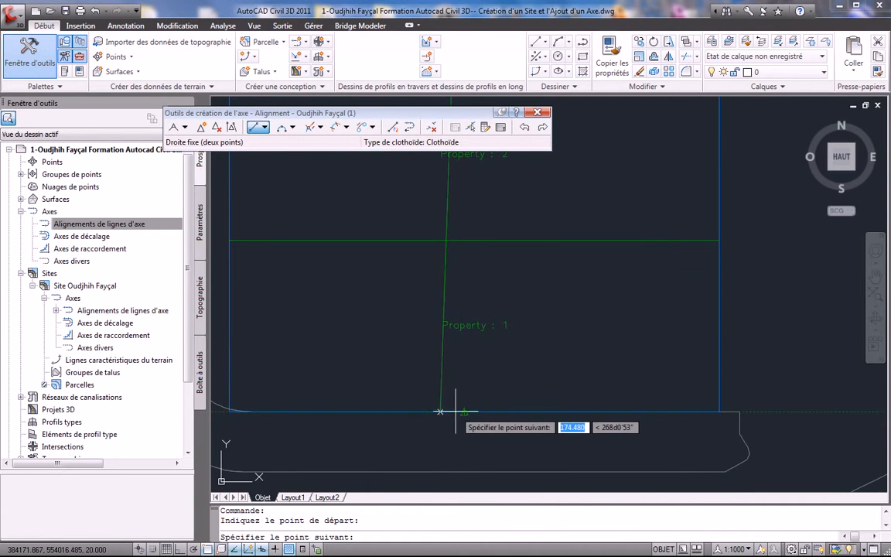
pyautogui.click(459, 412)
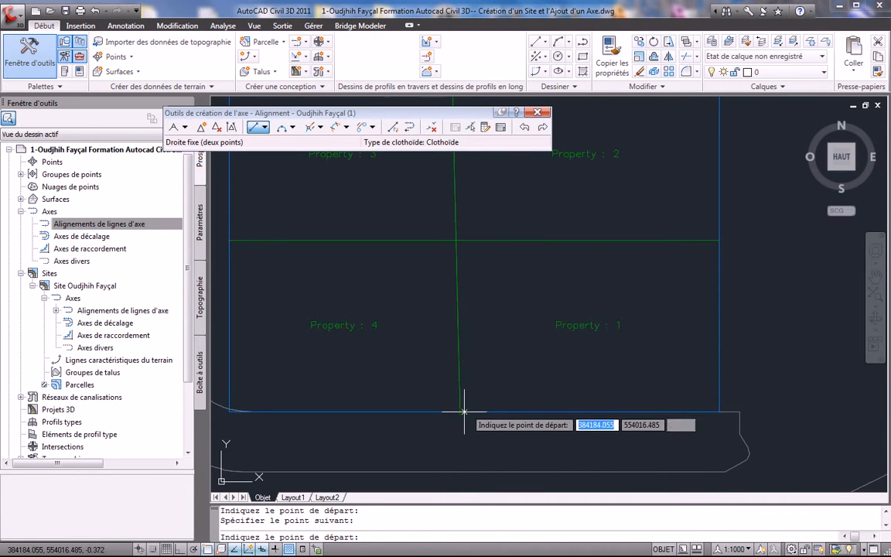
pyautogui.scroll(-5, 522, 340)
pyautogui.scroll(3, 507, 304)
pyautogui.moveTo(508, 303); pyautogui.dragTo(531, 299, button='middle')
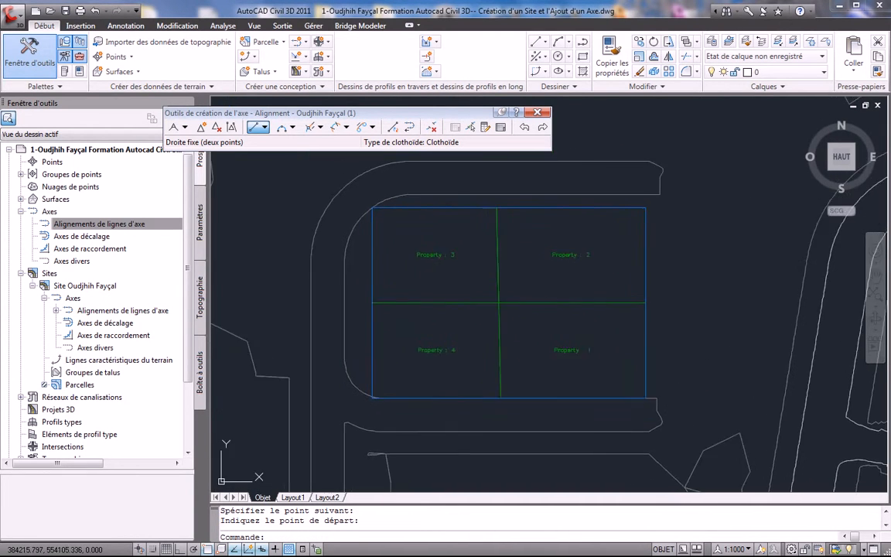
pyautogui.click(535, 114)
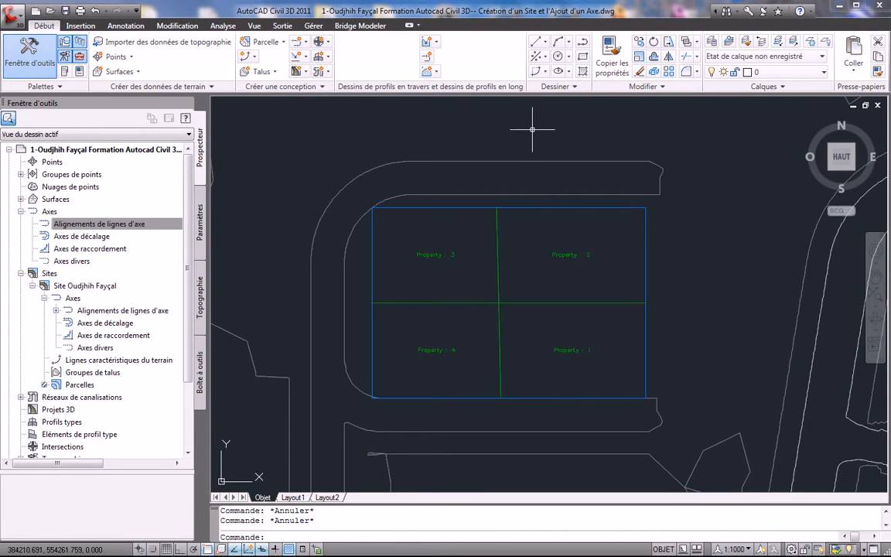